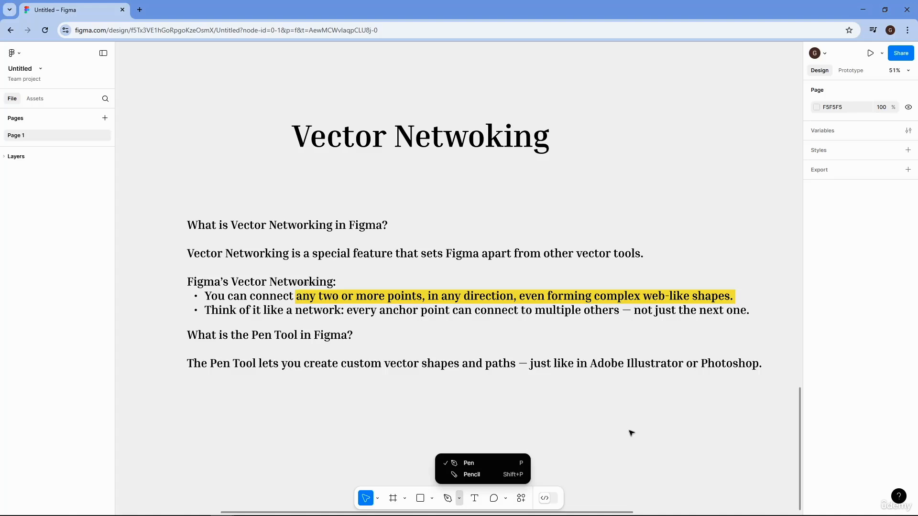
- Draw a horizontal straight line about 626 wide with the Pen tool on empty canvas below the text
left_click(436, 406)
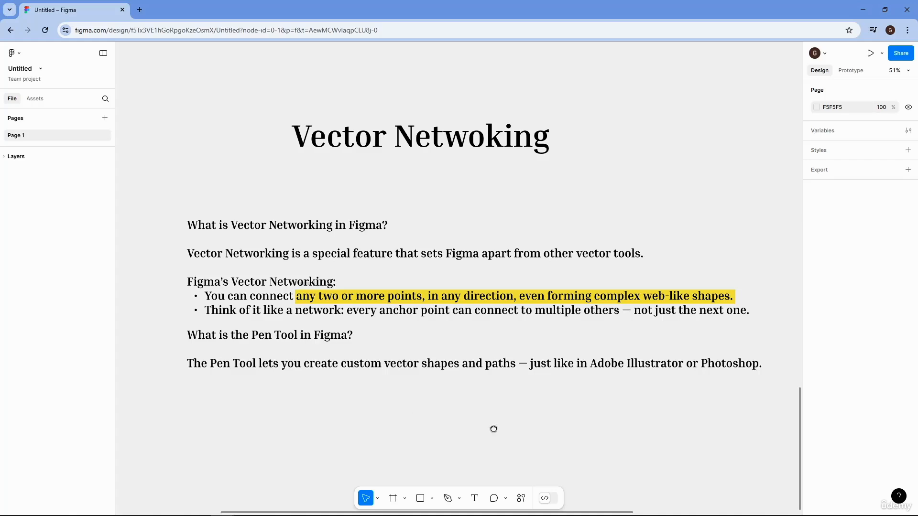
left_click_drag(494, 429, 492, 100)
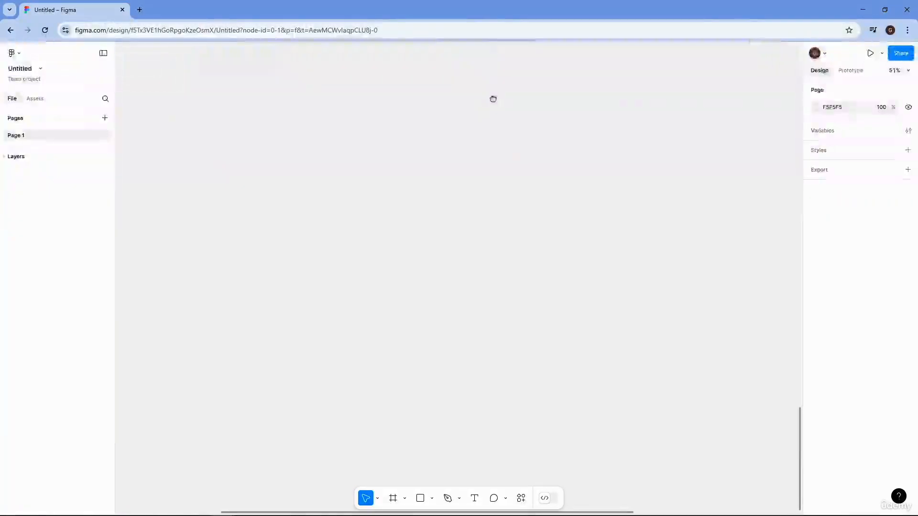
left_click(459, 499)
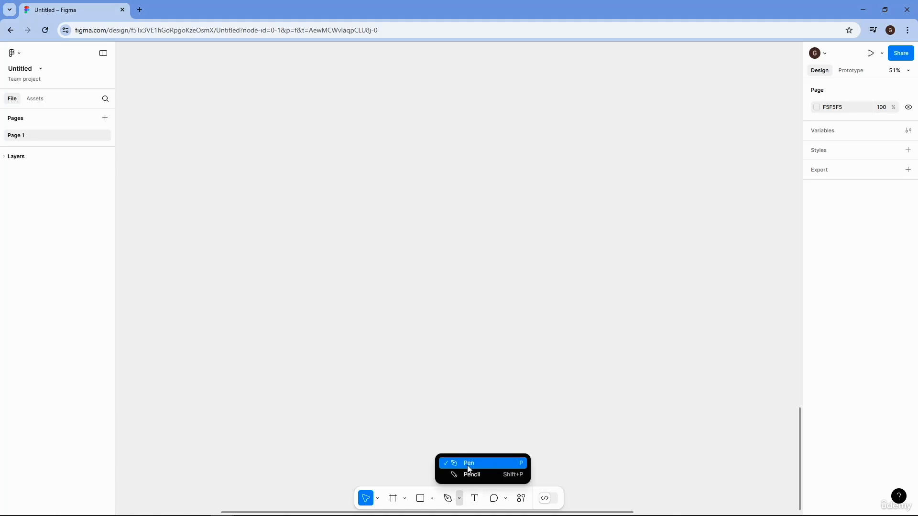
left_click(515, 464)
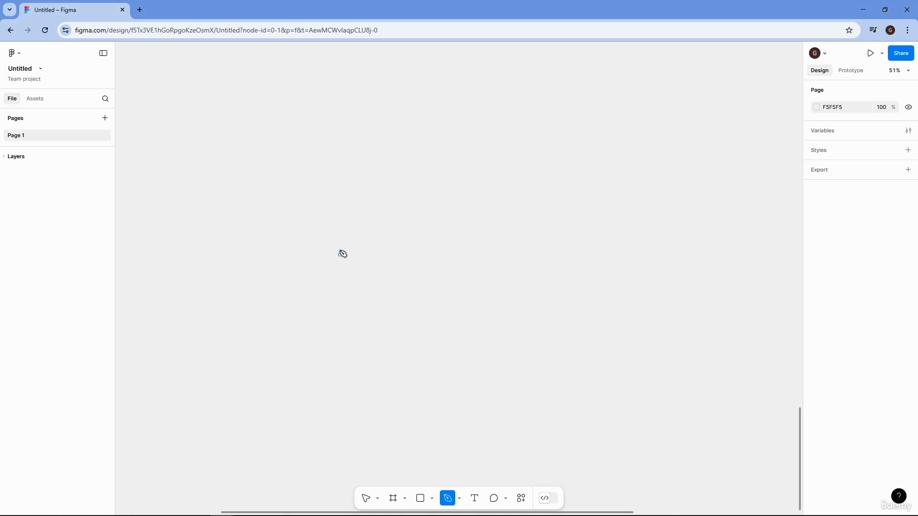
left_click(319, 248)
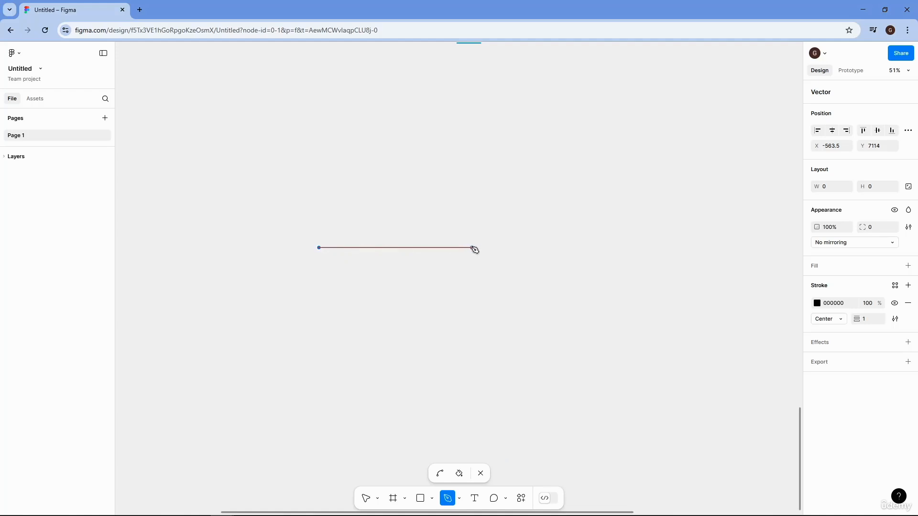
left_click(472, 248)
left_click(473, 248)
key("Escape")
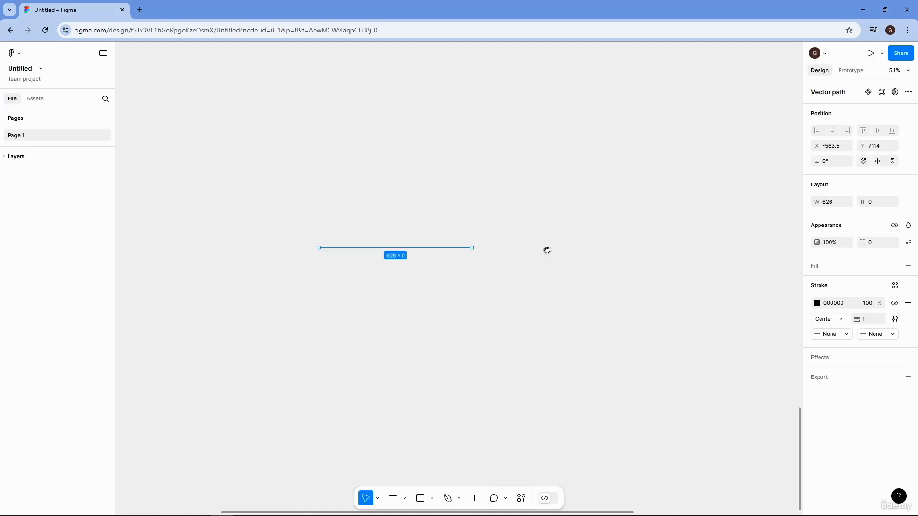
- Draw a closed six-sided shape, about 562 × 378, with the Pen tool to the right of the straight line
left_click_drag(548, 250, 412, 243)
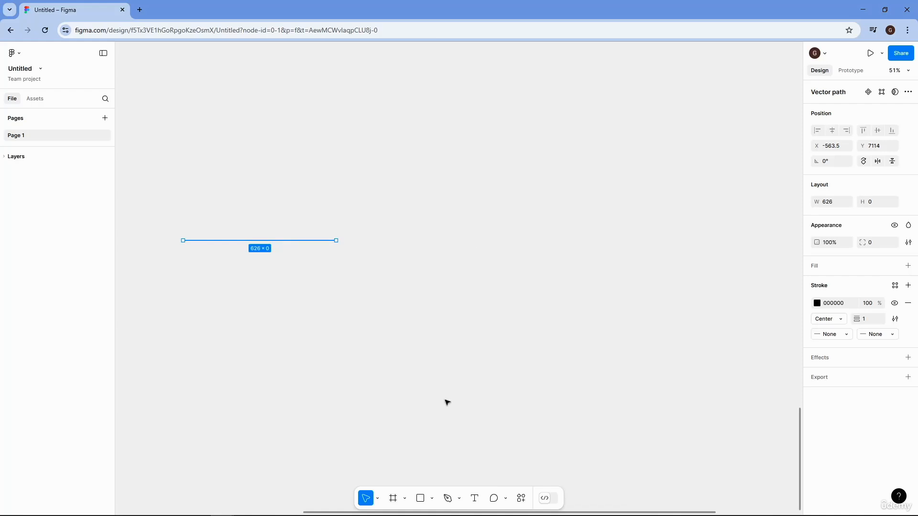
left_click(448, 498)
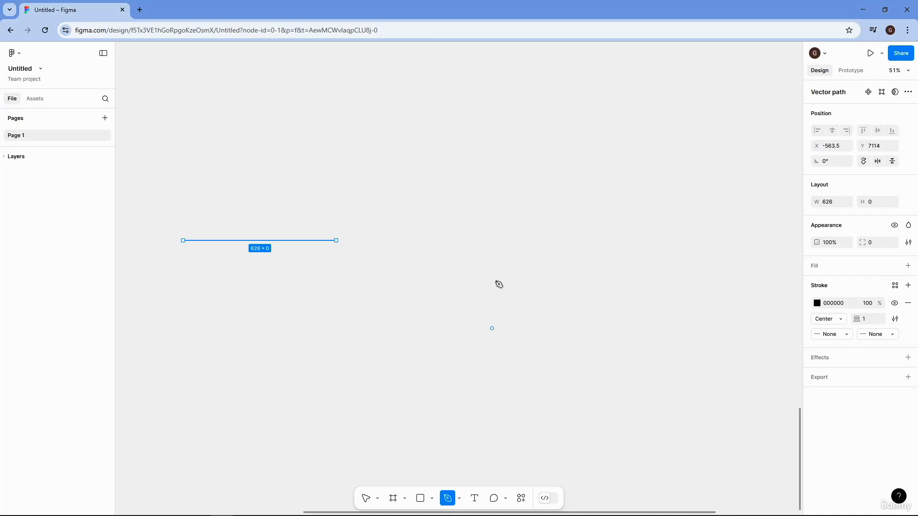
left_click(480, 252)
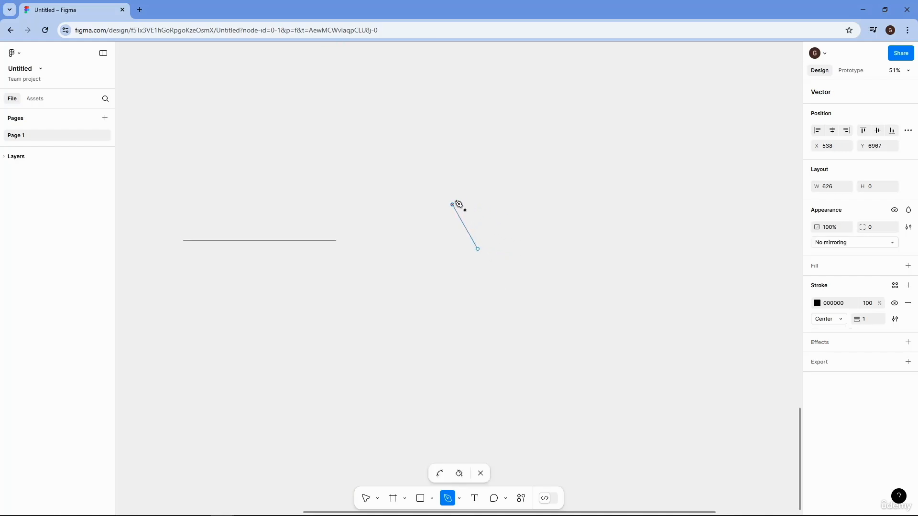
left_click(452, 205)
left_click(482, 160)
left_click(554, 157)
left_click(590, 197)
left_click(562, 240)
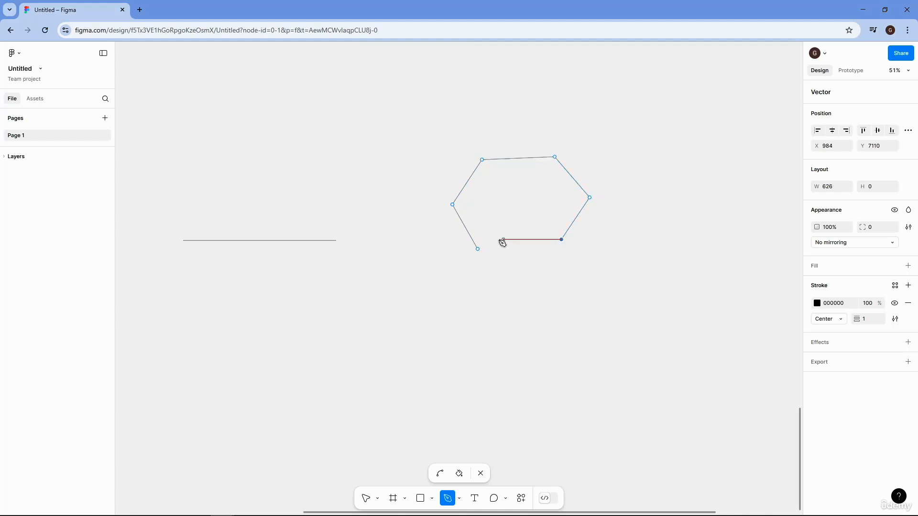
left_click(480, 249)
- Try the Paint bucket on the six-sided shape, toggling its D9D9D9 fill on, off and on again
left_click(461, 474)
left_click(511, 204)
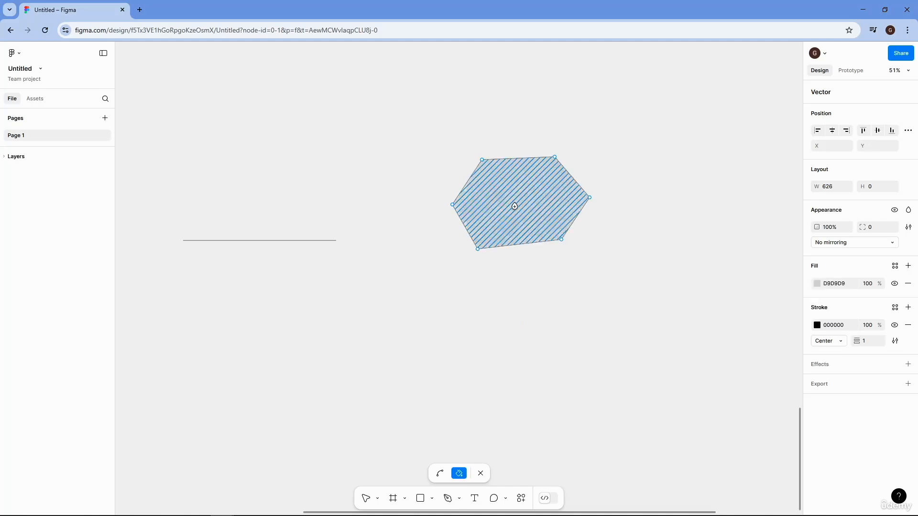
left_click(539, 205)
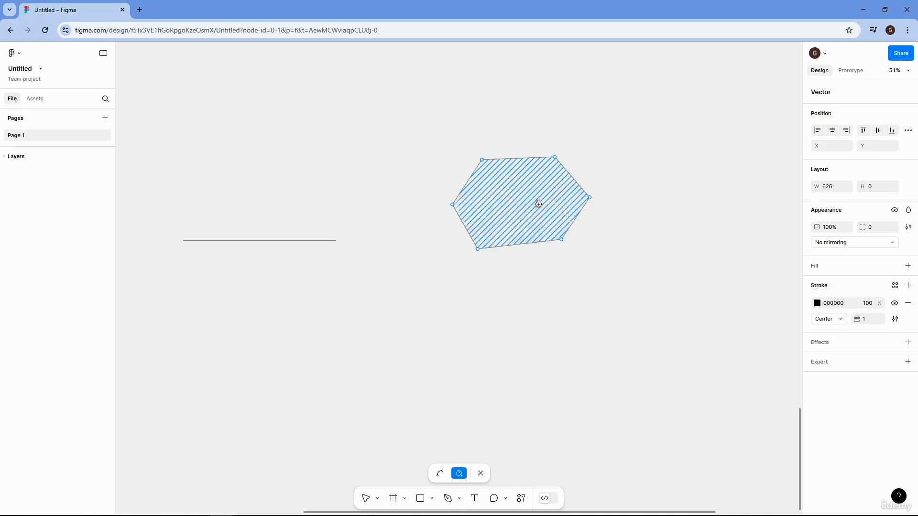
left_click(528, 210)
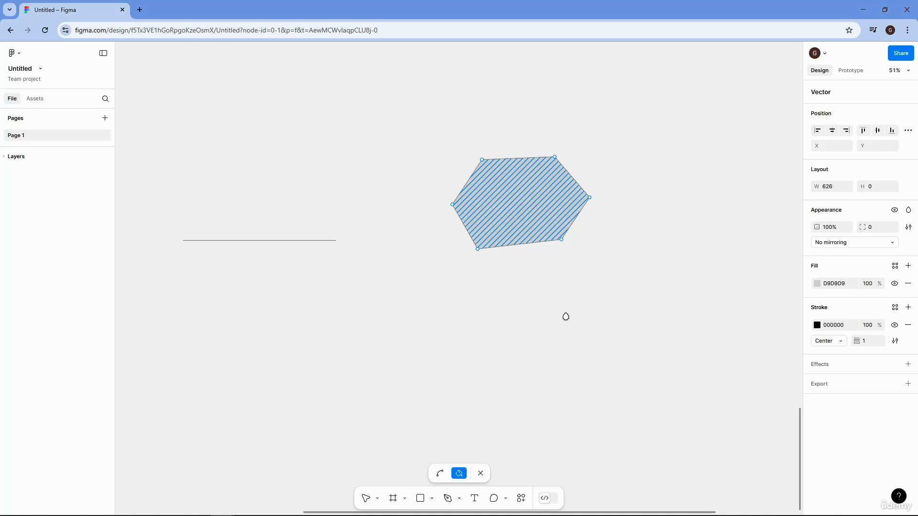
- Reopen the six-sided shape for vector editing, remove its fill with the Paint bucket and leave vector editing
key("Escape")
double_click(527, 221)
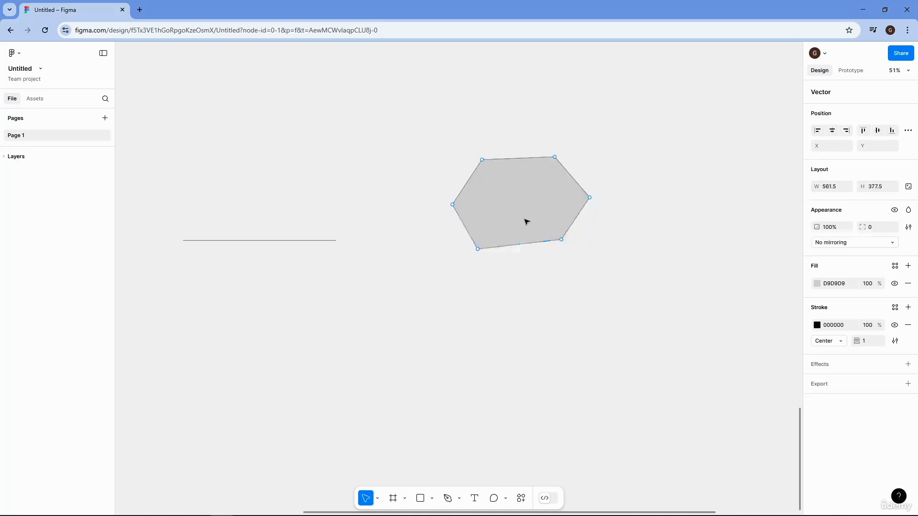
left_click(459, 474)
left_click(523, 222)
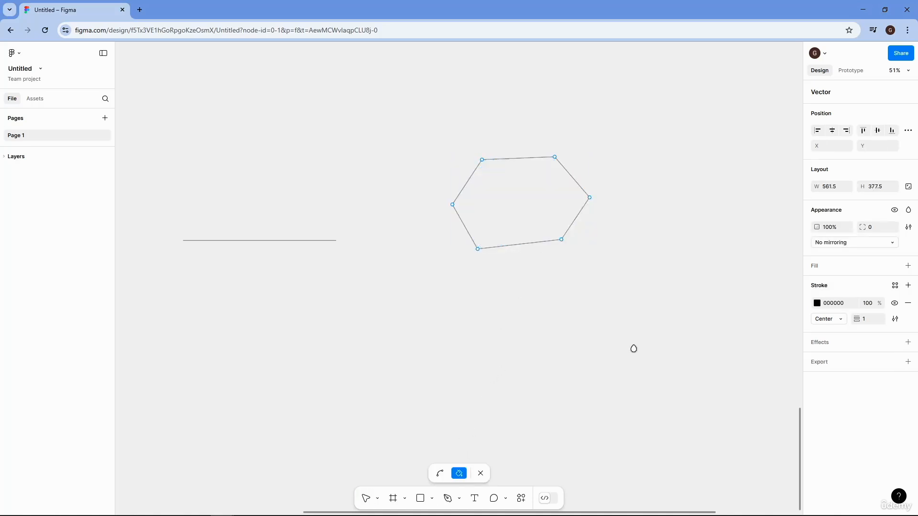
left_click(481, 474)
- Start a two-point curve right of the six-sided shape with the Pen tool, pulling horizontal handles from the second point
left_click_drag(670, 281, 551, 306)
left_click(551, 260)
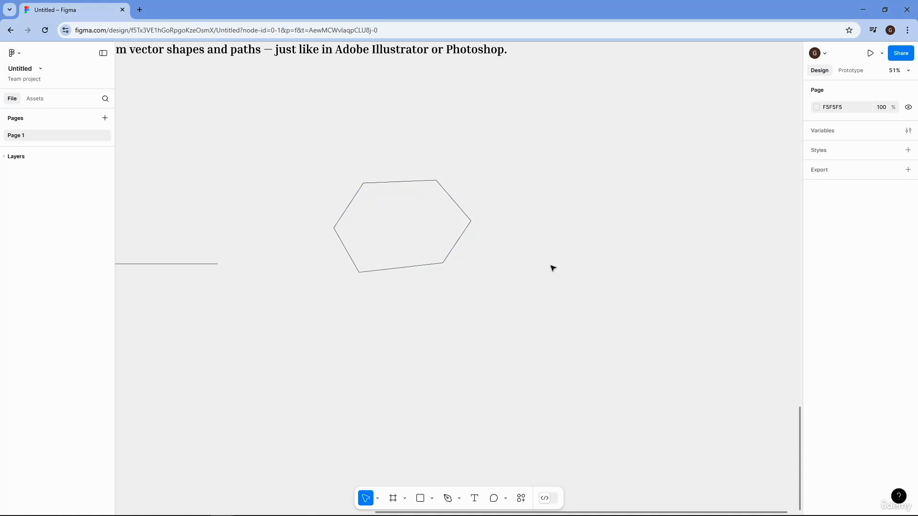
left_click(449, 498)
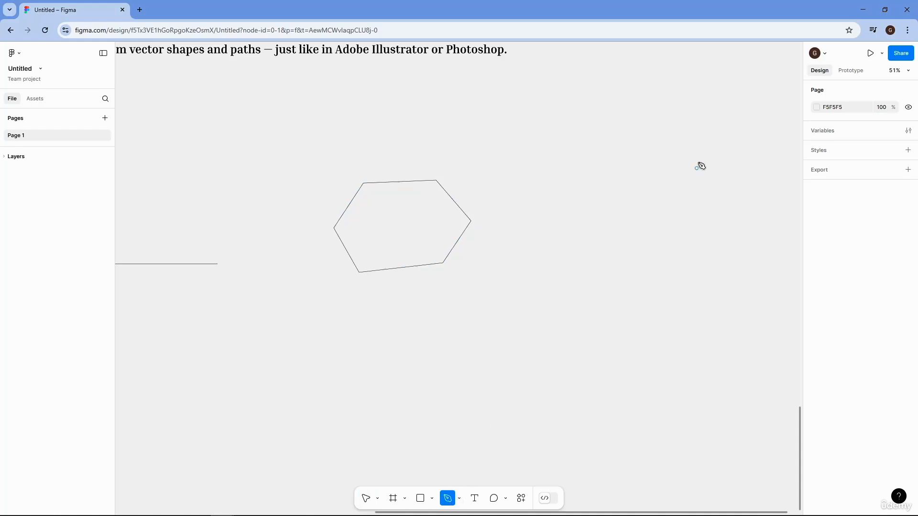
left_click(577, 237)
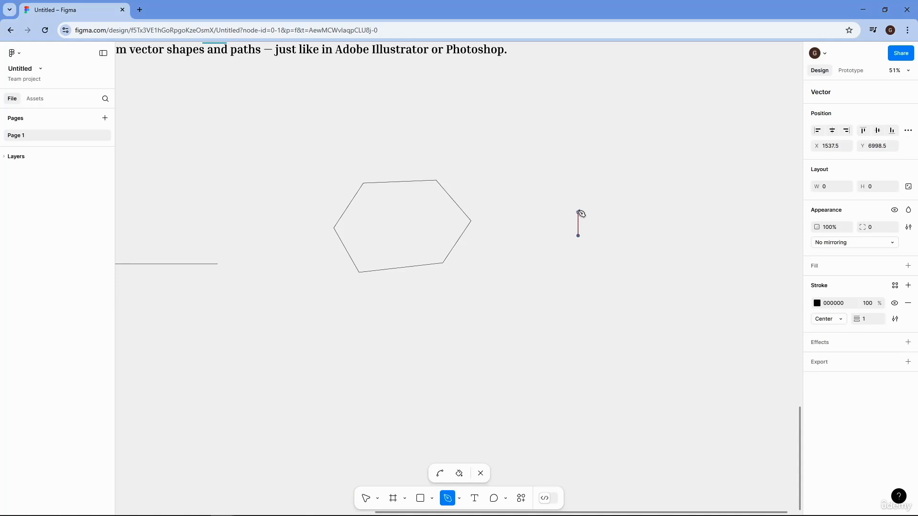
left_click(612, 172)
left_click_drag(613, 172, 683, 174)
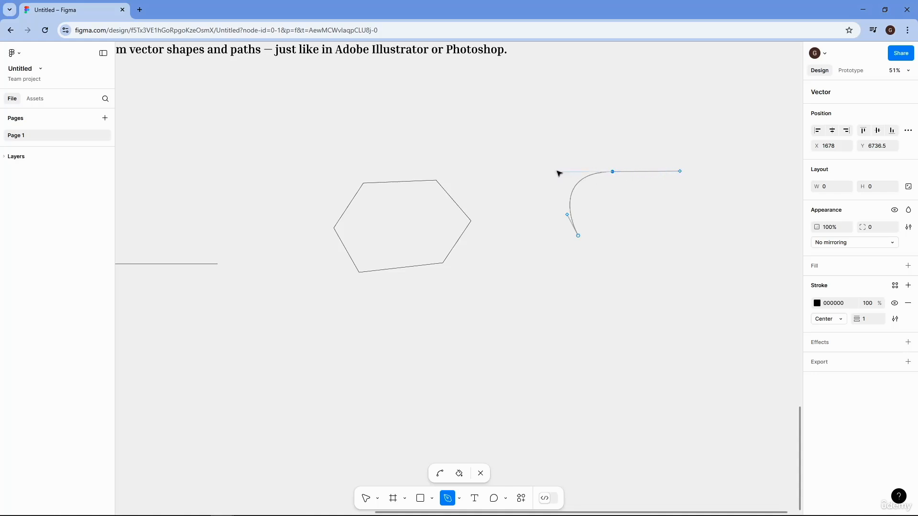
- Stretch the curve through its handles into an open bend about 481 × 369 with an extra anchor point at the tip, and finish editing
mouse_move(558, 172)
left_mouse_down()
mouse_move(605, 139)
mouse_move(550, 158)
left_mouse_up()
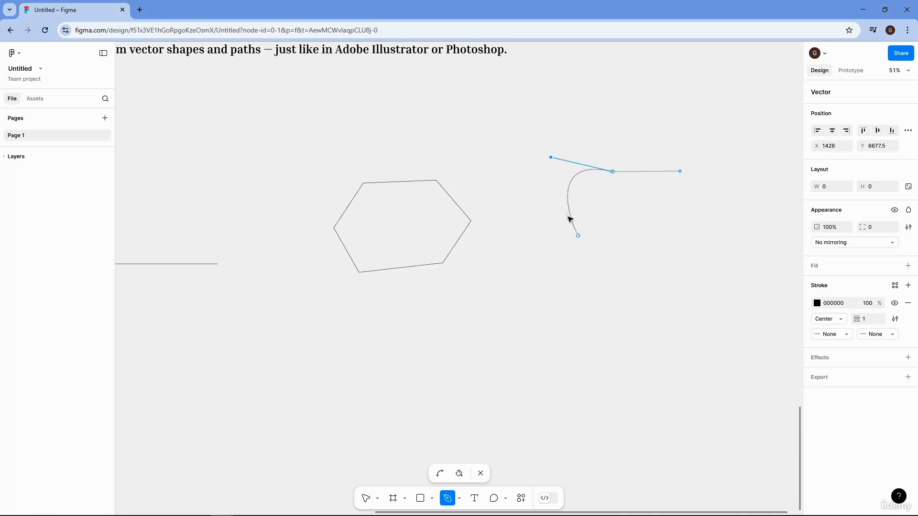
left_click_drag(568, 214, 547, 206)
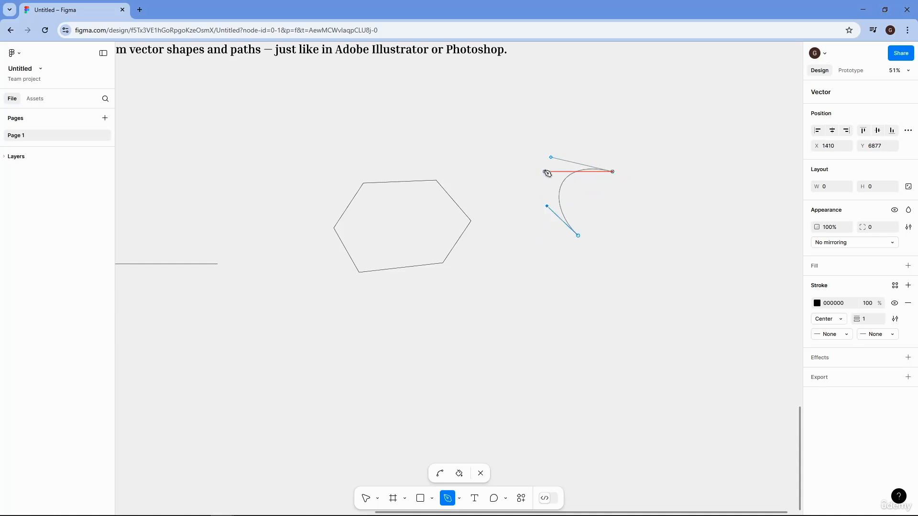
left_click_drag(551, 158, 389, 100)
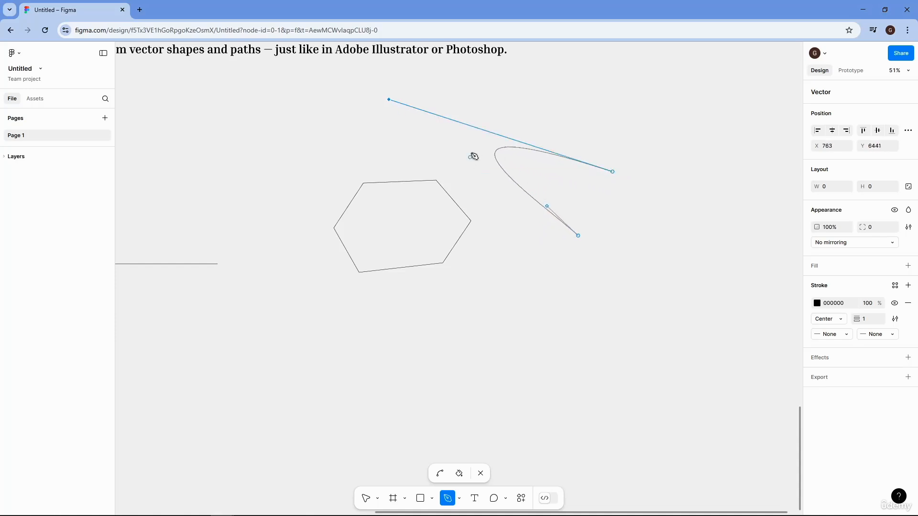
left_click(496, 153)
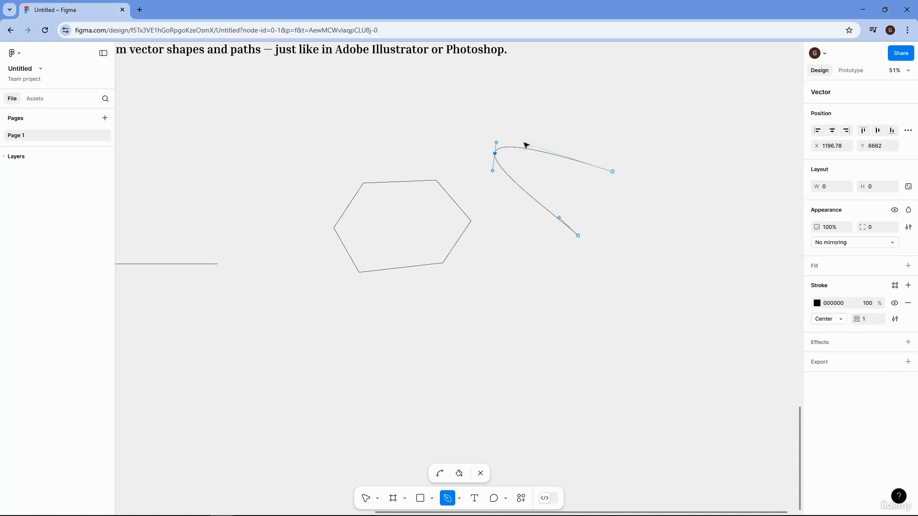
mouse_move(526, 144)
left_mouse_down()
mouse_move(597, 164)
mouse_move(510, 136)
left_mouse_up()
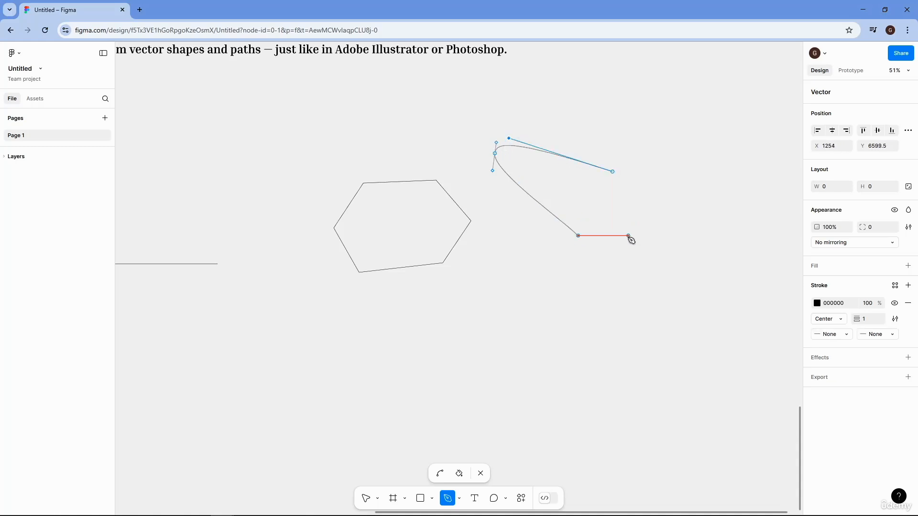
key("Escape")
left_click(481, 474)
- Draw a closed, roughly circular path about 467 × 454 from four Pen anchor points to the right of the open curve
left_click_drag(639, 360, 504, 429)
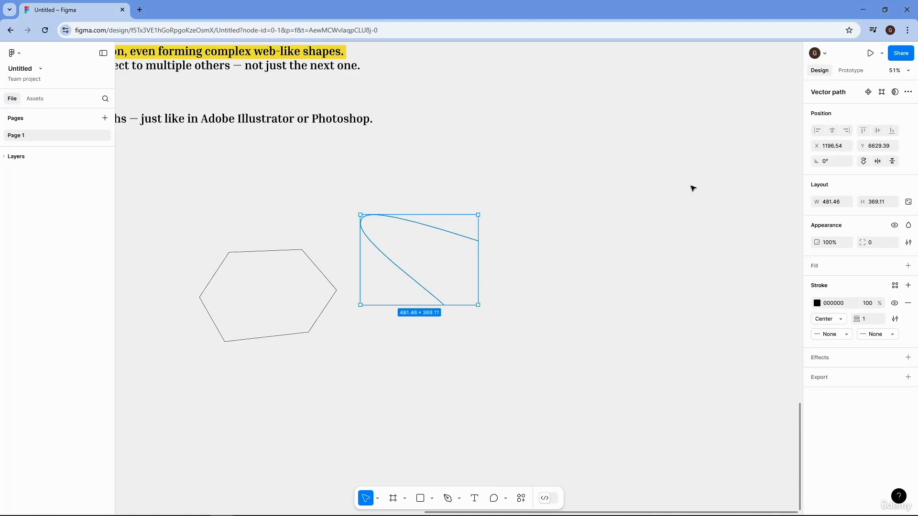
key("p")
key("Return")
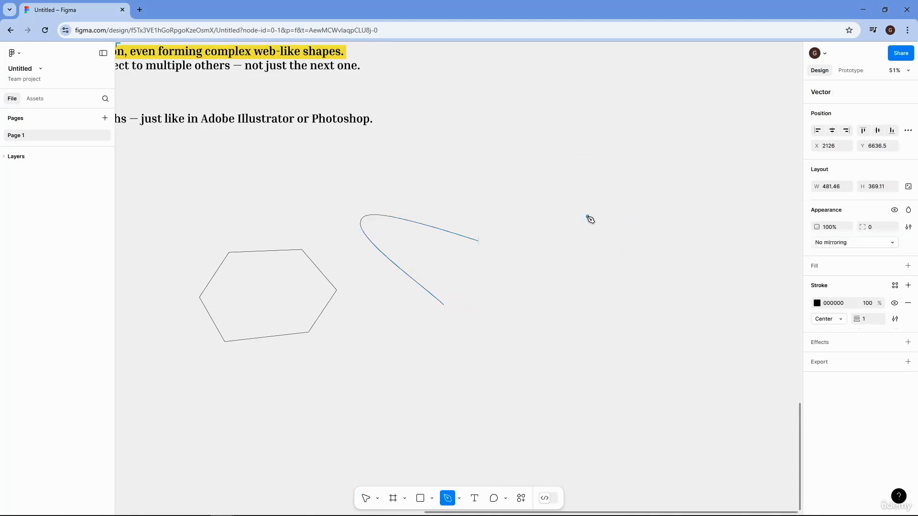
left_click(588, 216)
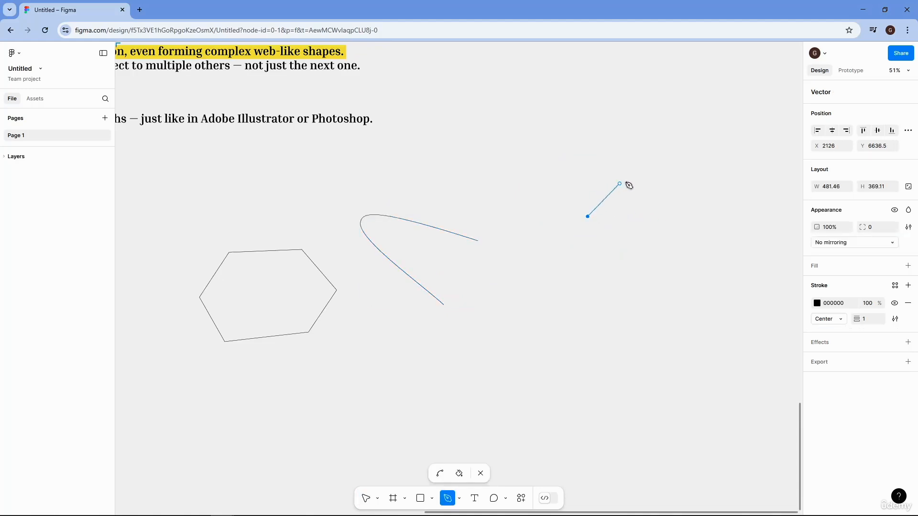
left_click_drag(657, 178, 717, 192)
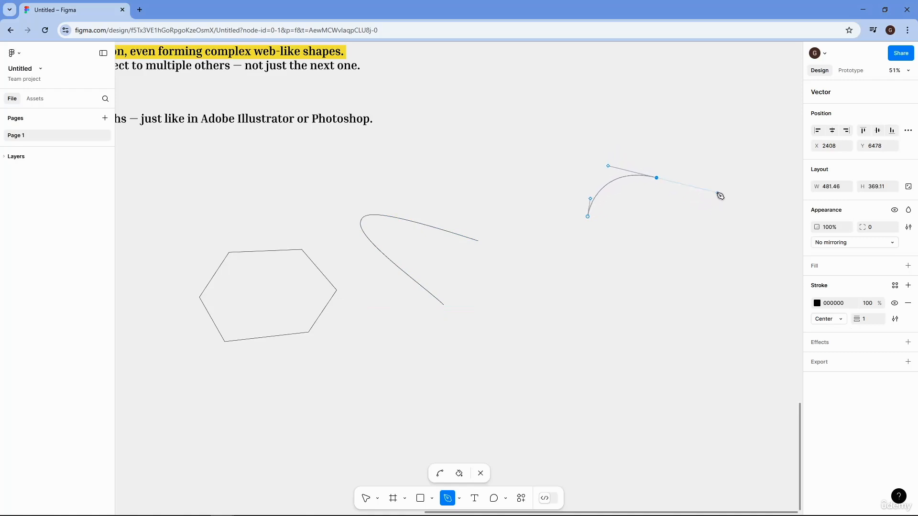
left_click(696, 250)
mouse_move(700, 253)
left_mouse_down()
mouse_move(695, 271)
mouse_move(696, 259)
left_mouse_up()
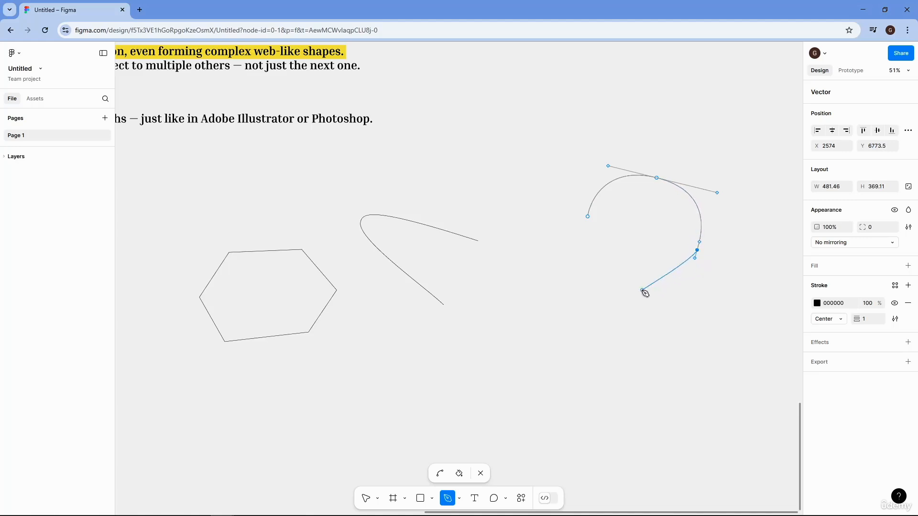
left_click(631, 282)
left_click_drag(633, 285, 593, 267)
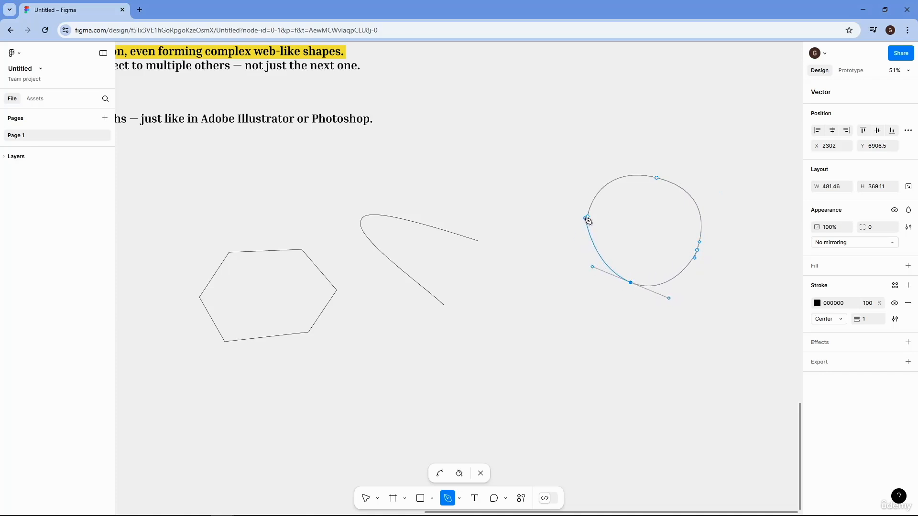
left_click(587, 218)
left_click_drag(591, 223, 591, 198)
left_click(708, 270)
mouse_move(711, 273)
left_mouse_down()
mouse_move(664, 235)
mouse_move(718, 259)
left_mouse_up()
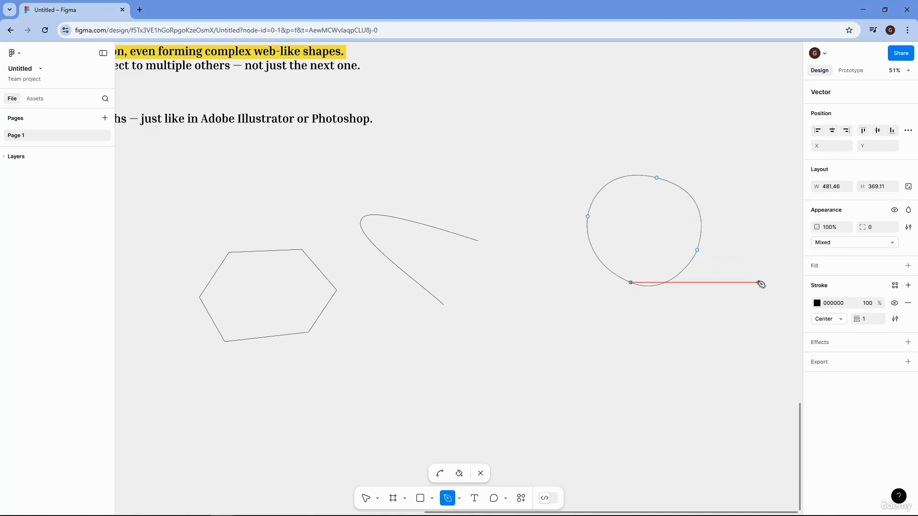
key("Escape")
key("Escape")
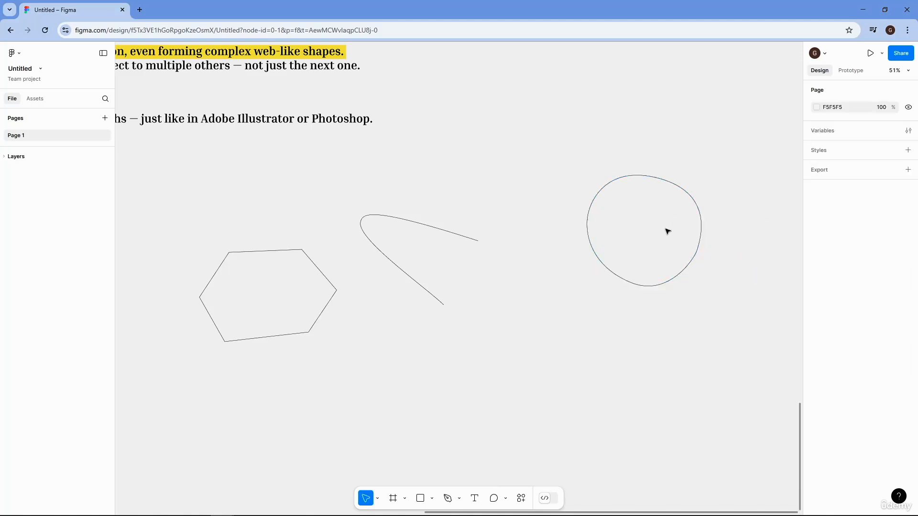
- Move the circular path closer to the open curve, at about X 1907, Y 6587, and clear the selection
left_click(689, 192)
left_click_drag(684, 190, 631, 219)
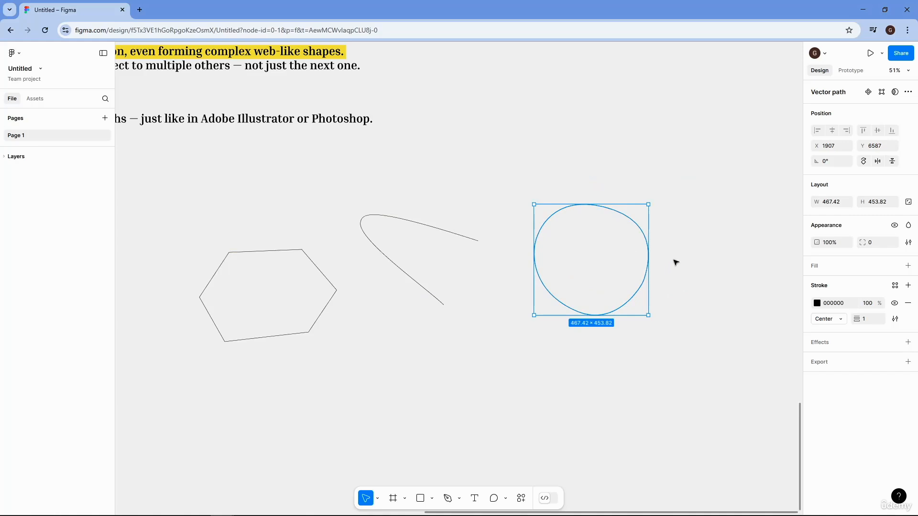
left_click_drag(712, 300, 583, 321)
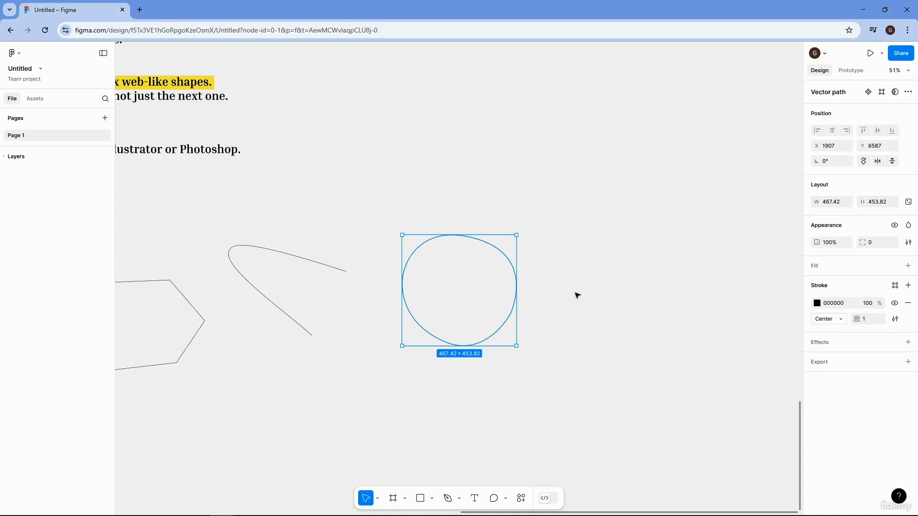
left_click(171, 282)
left_click(634, 349)
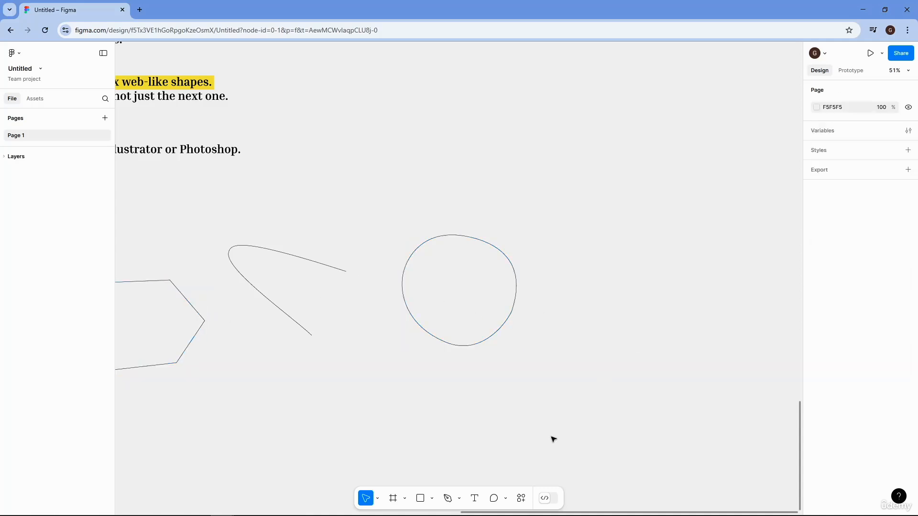
- Draw a closed eight-sided straight-edged path with the Pen tool to the right of the circular path
left_click(447, 498)
left_click(611, 273)
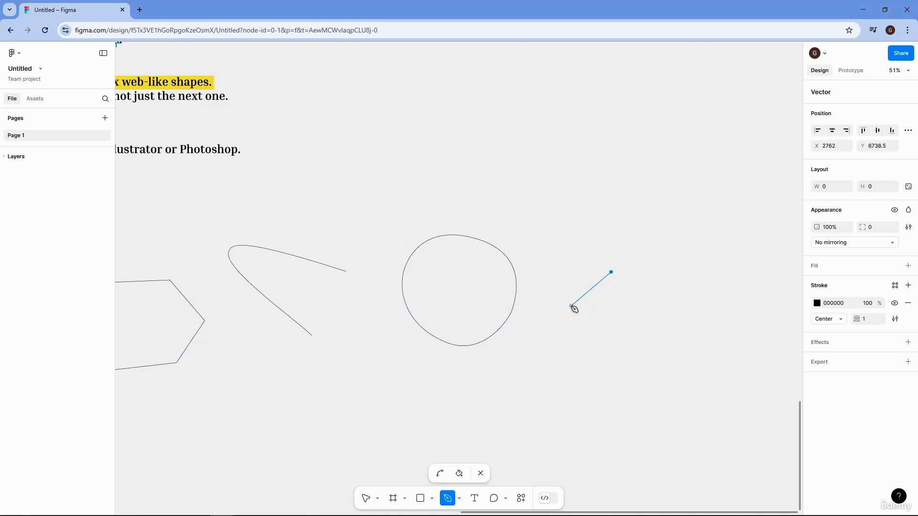
left_click(571, 305)
left_click(572, 359)
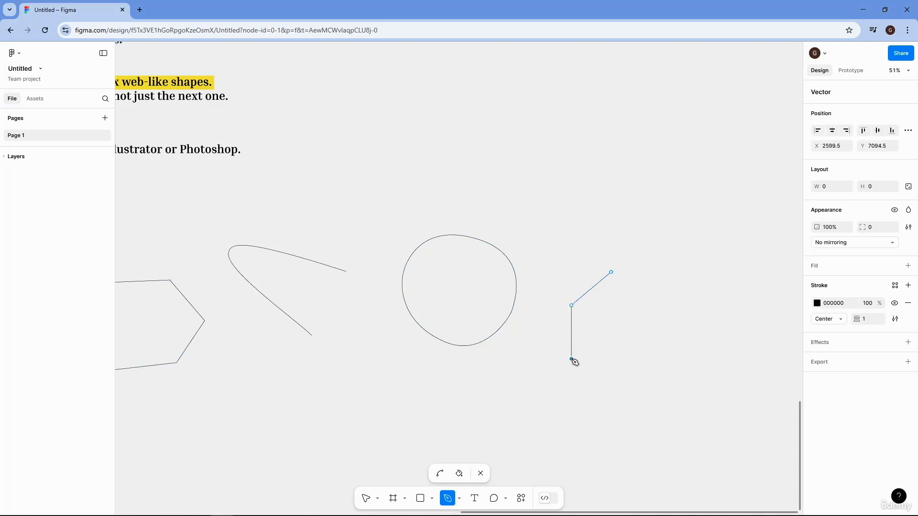
left_click(623, 388)
left_click(678, 383)
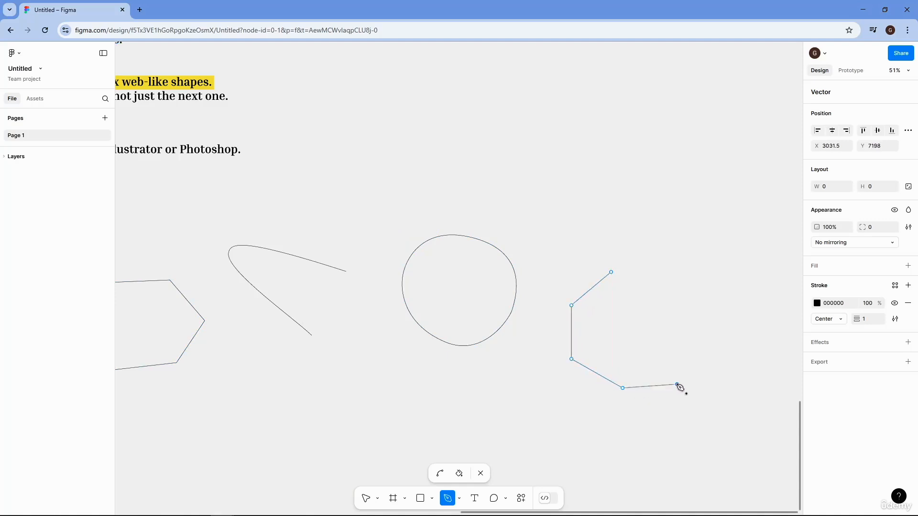
left_click(706, 341)
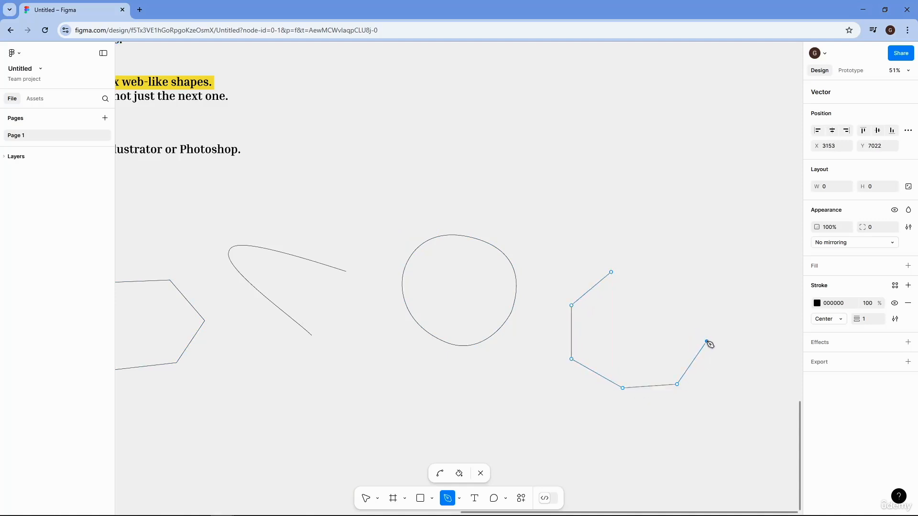
left_click(707, 297)
left_click(662, 268)
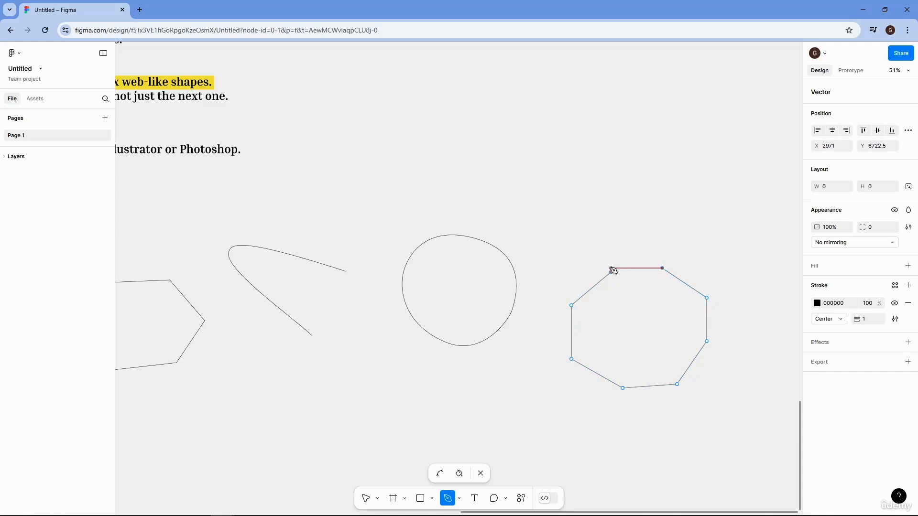
left_click(612, 272)
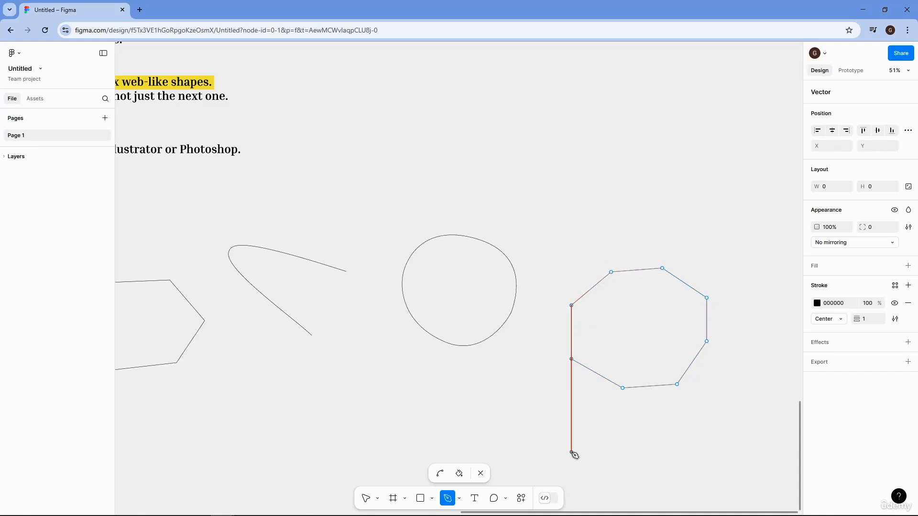
- Round all eight corners of the new path with the Bend tool into a blob about 601 × 519, and finish editing
left_click(440, 473)
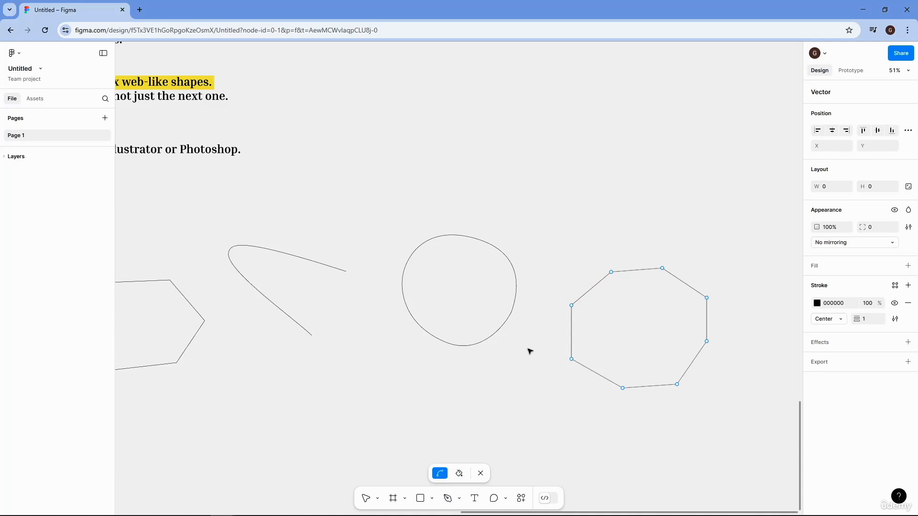
left_click(573, 306)
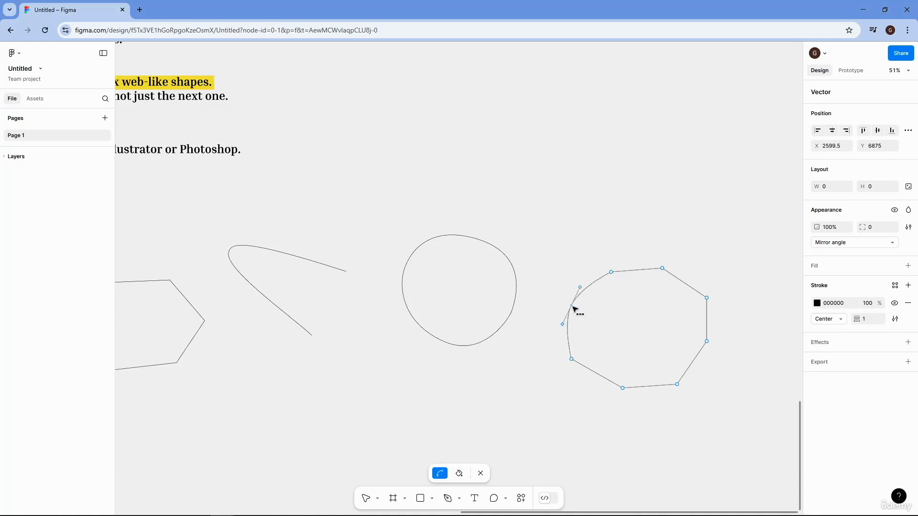
left_click(611, 272)
left_click(663, 269)
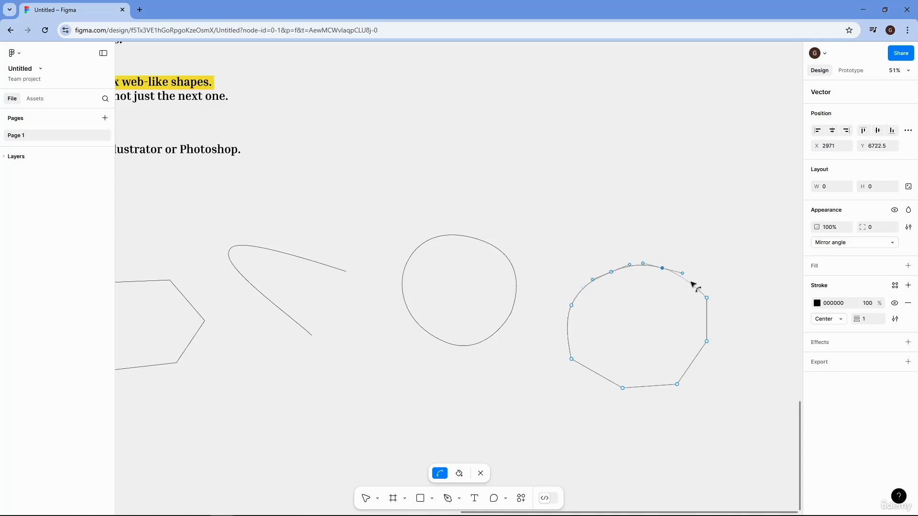
left_click(708, 298)
left_click(706, 342)
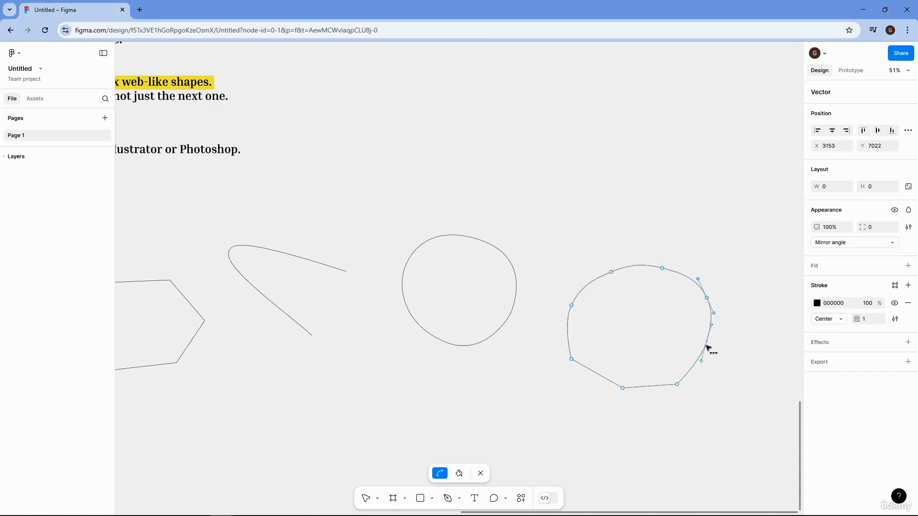
left_click(678, 384)
left_click(622, 388)
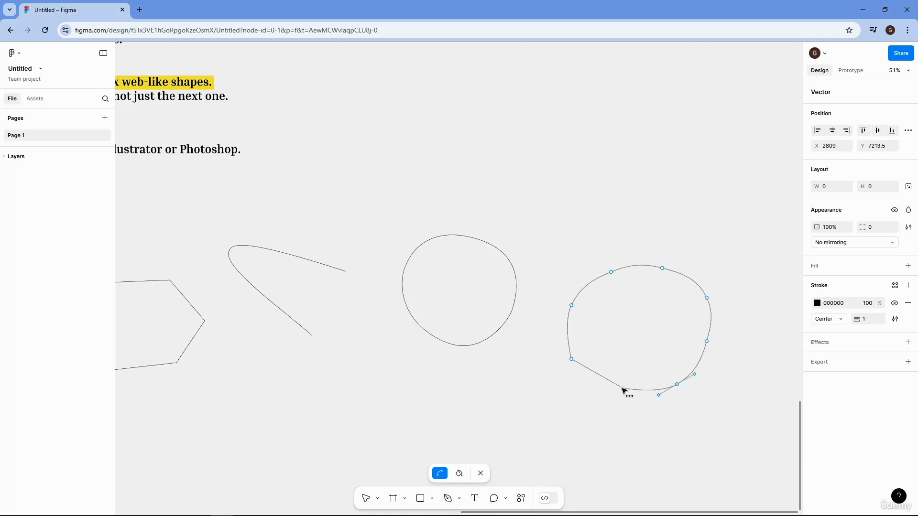
left_click(572, 360)
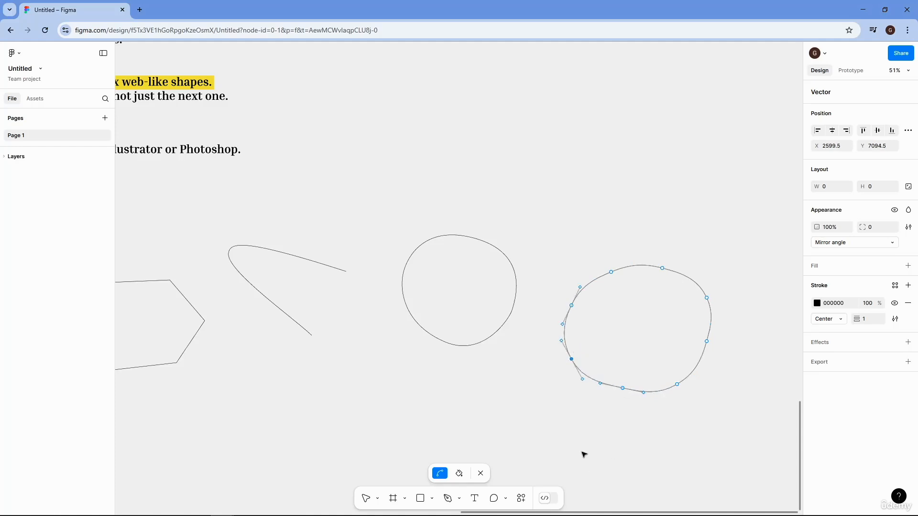
left_click(480, 474)
- Move the rounded eight-point shape next to the circular path, at about X 2441, Y 6555, and clear the selection
left_click(654, 328)
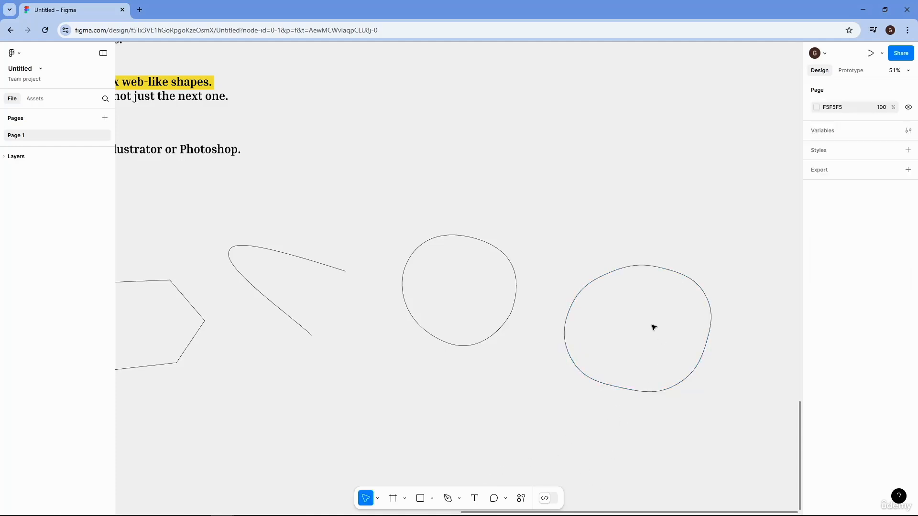
left_click(640, 295)
left_click(740, 394)
left_click_drag(623, 266, 591, 229)
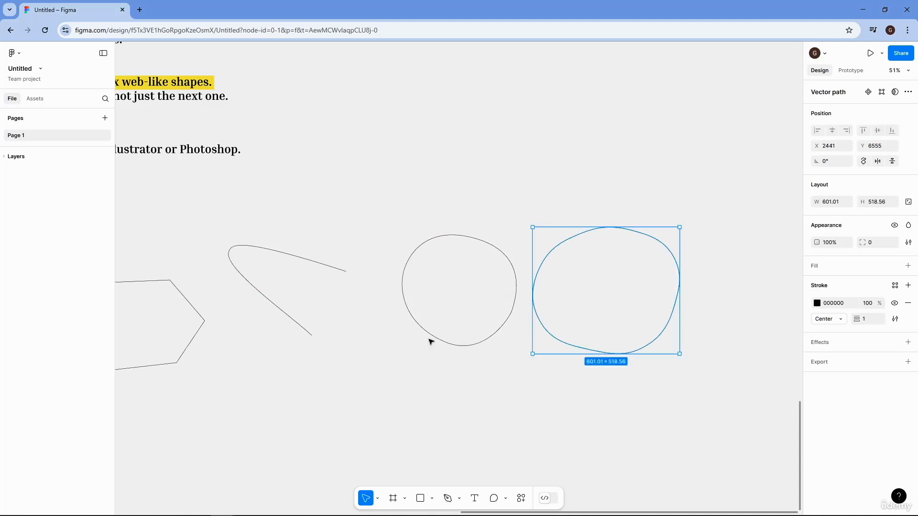
scroll(535, 397, "down", 1)
left_click(535, 396)
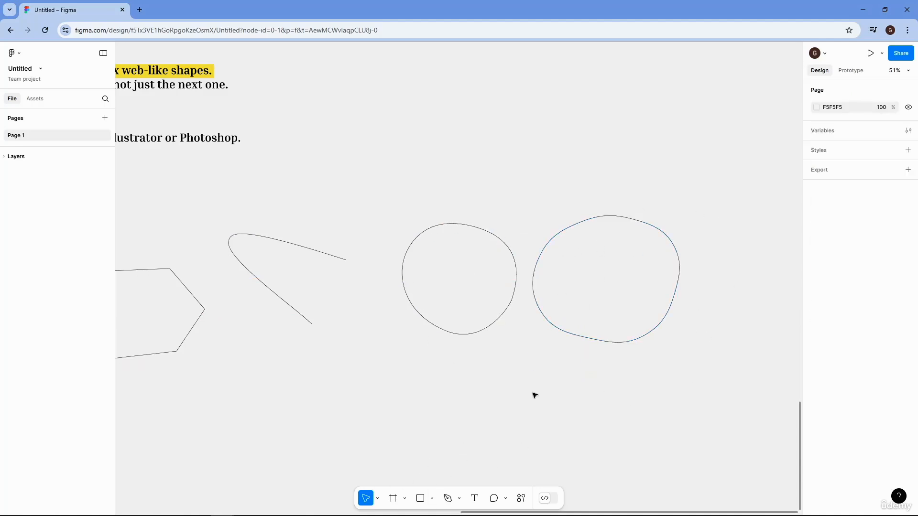
- Draw a crescent's inner curve about 696 tall below the circular shapes with two Pen points, swinging the lower point's outgoing handle up to the right
scroll(528, 374, "down", 1)
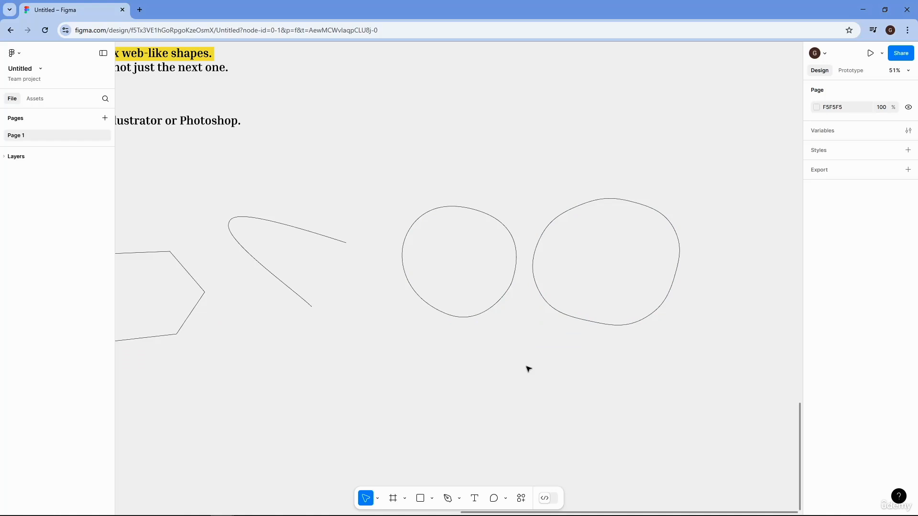
scroll(526, 368, "down", 10)
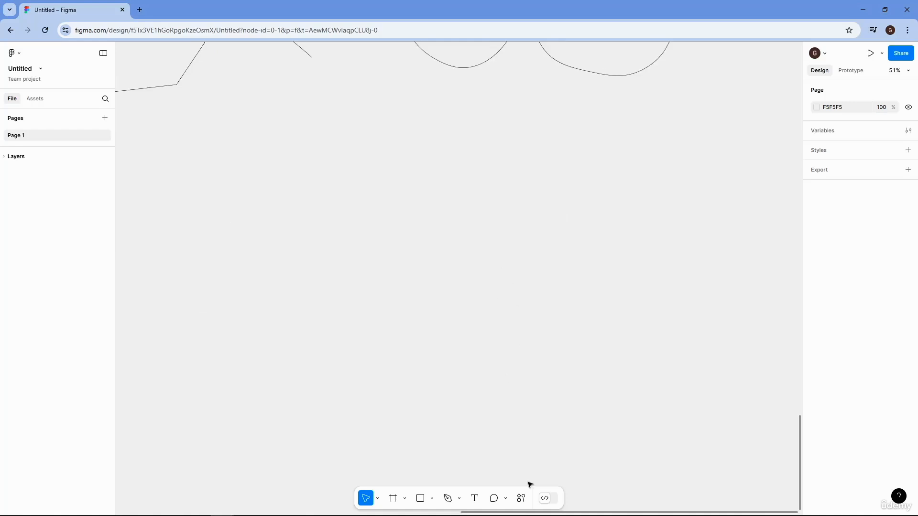
left_click(447, 498)
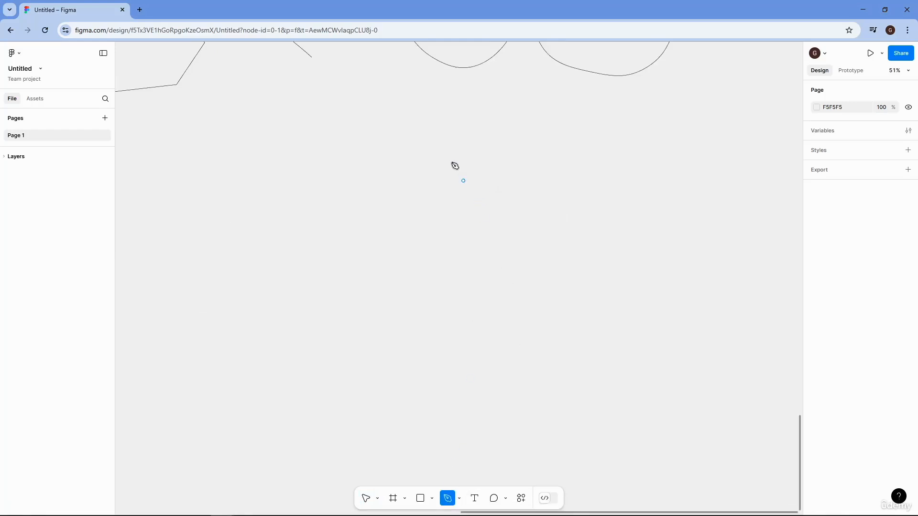
left_click(493, 157)
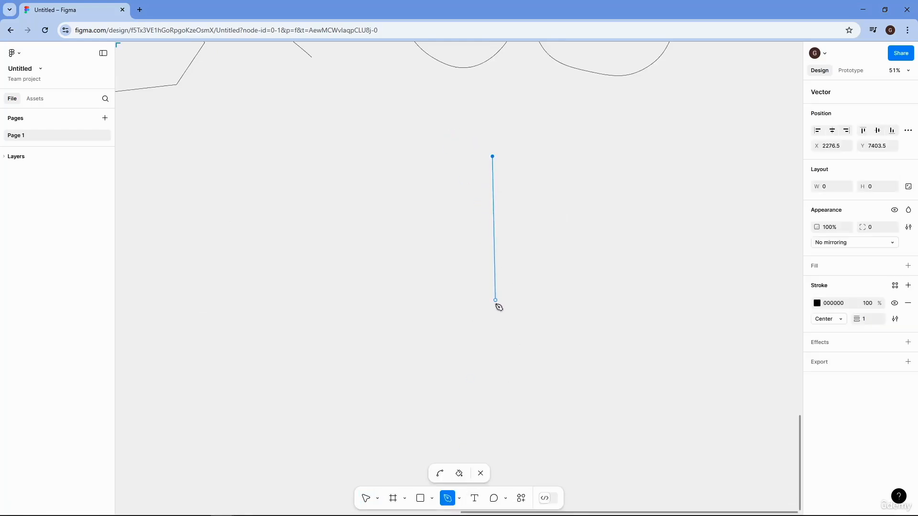
left_click(493, 327)
left_click_drag(494, 327, 366, 405)
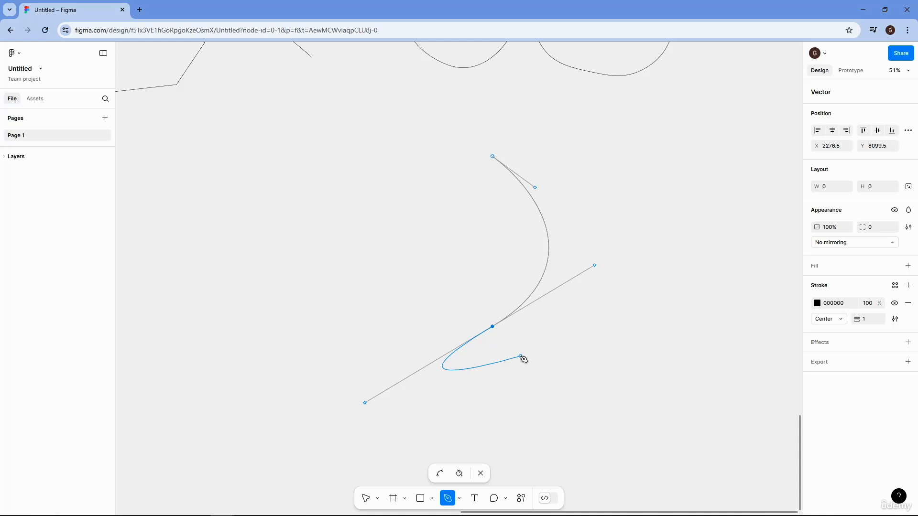
key("ctrl")
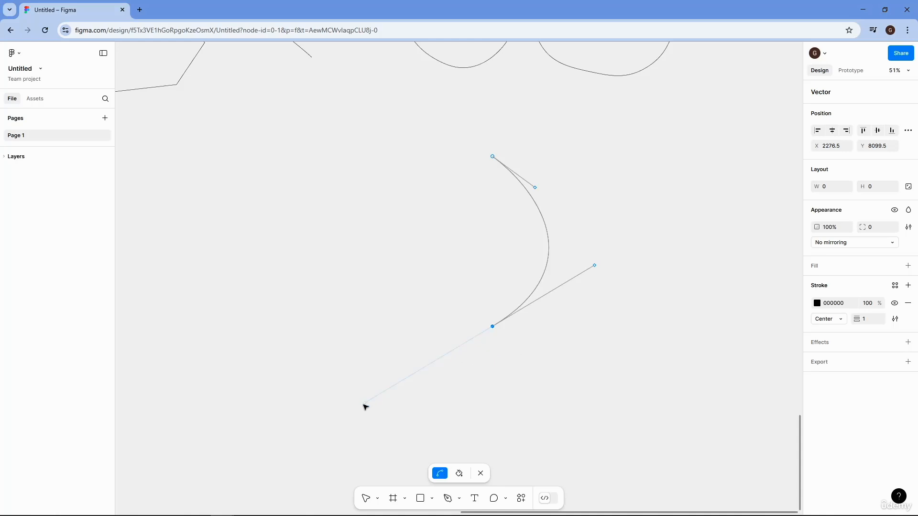
mouse_move(366, 407)
left_mouse_down()
mouse_move(440, 469)
mouse_move(543, 464)
mouse_move(585, 447)
mouse_move(617, 406)
mouse_move(640, 348)
mouse_move(634, 266)
left_mouse_up()
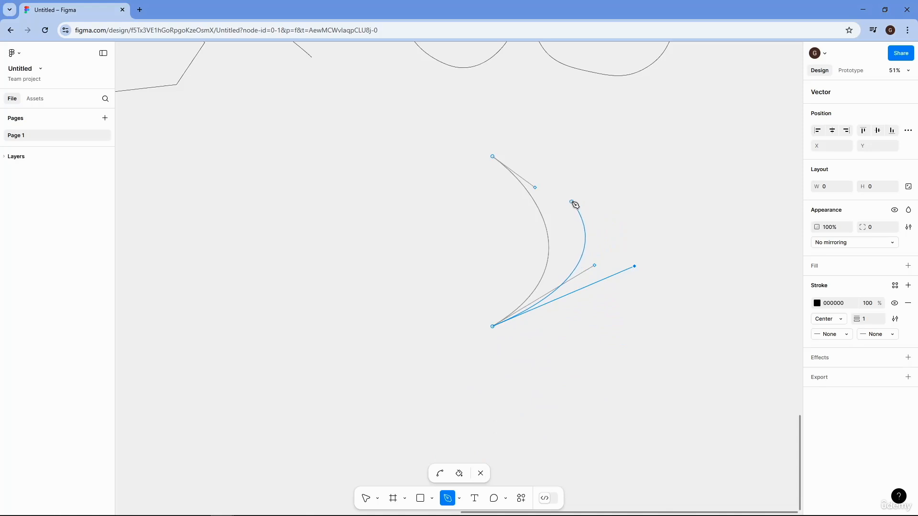
- Add the crescent's outer curve through one more anchor point back to the starting tip, making it about 393 × 700, and finish editing
left_click(573, 203)
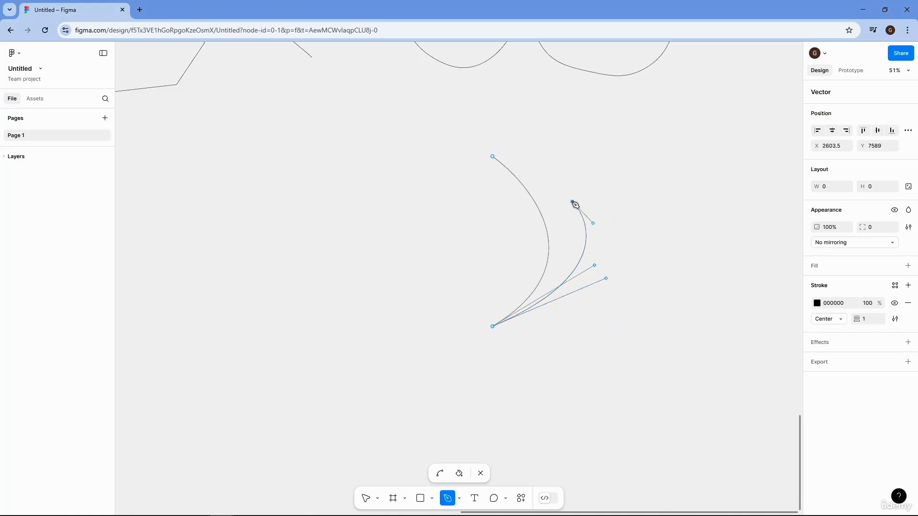
left_click(493, 156)
left_click_drag(492, 158, 425, 135)
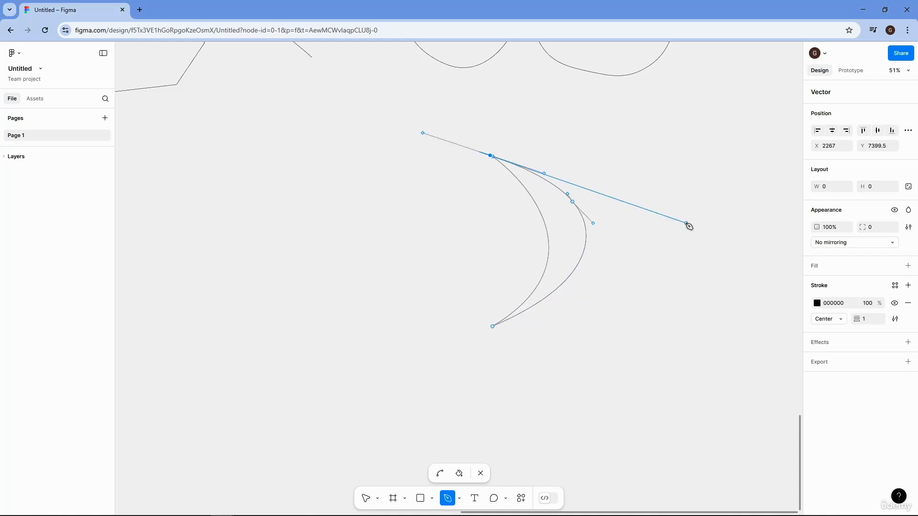
left_click(480, 473)
left_click(696, 277)
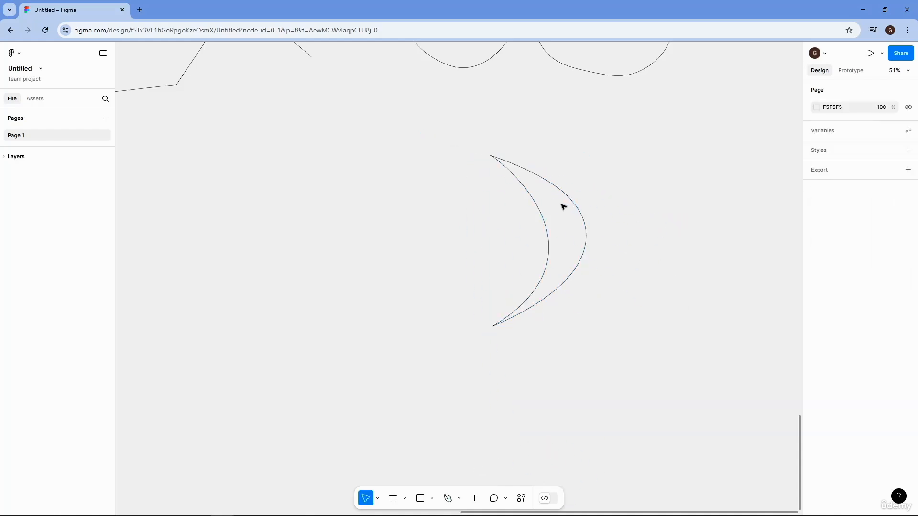
- Move the crescent up beneath the rounded eight-point shape, to about X 2406, Y 7133, and clear the selection
left_click_drag(572, 203, 603, 143)
scroll(674, 229, "up", 2)
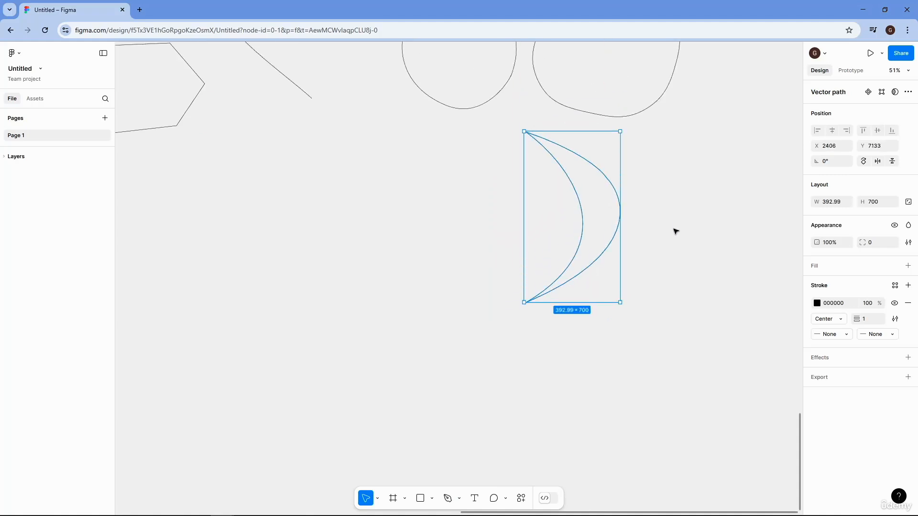
left_click(684, 301)
scroll(683, 303, "up", 2)
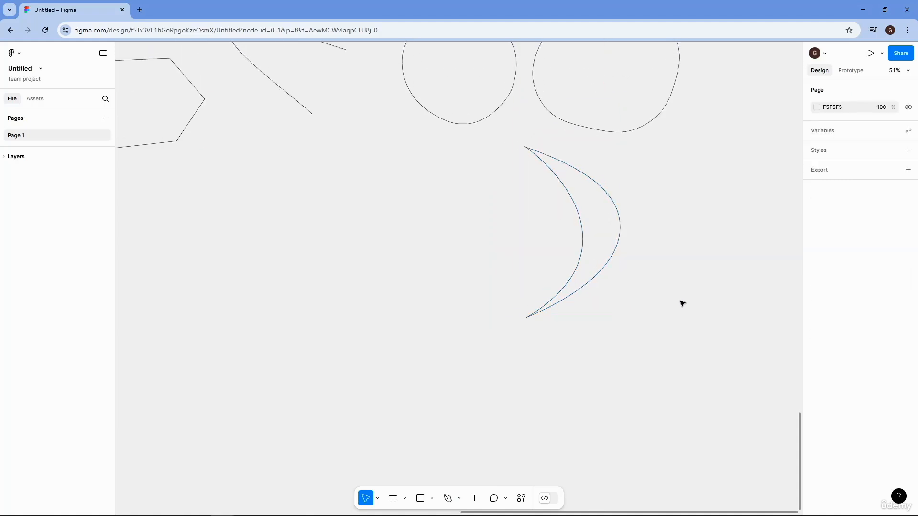
scroll(683, 304, "up", 1)
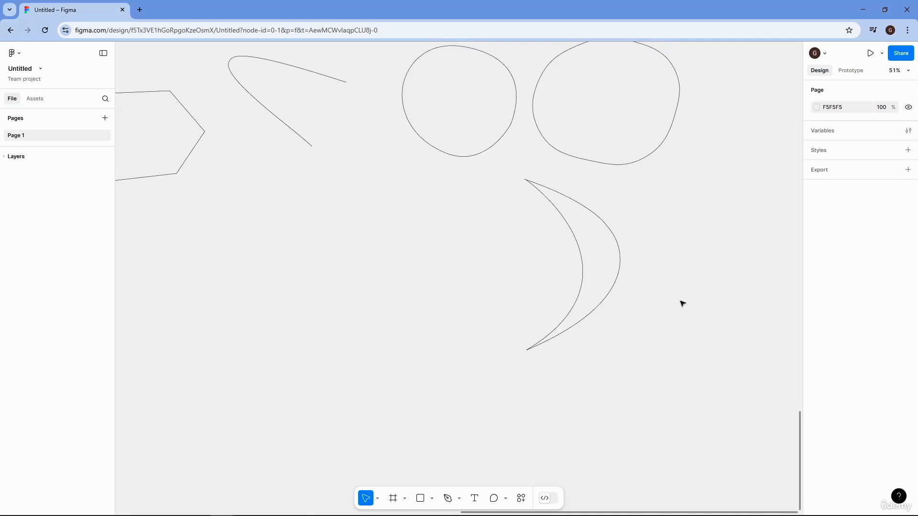
scroll(498, 294, "down", 3)
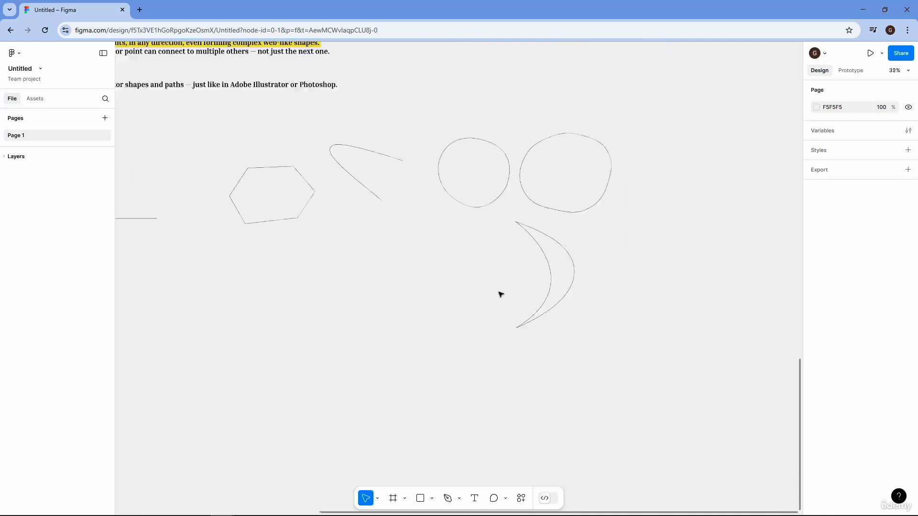
left_click_drag(457, 303, 613, 287)
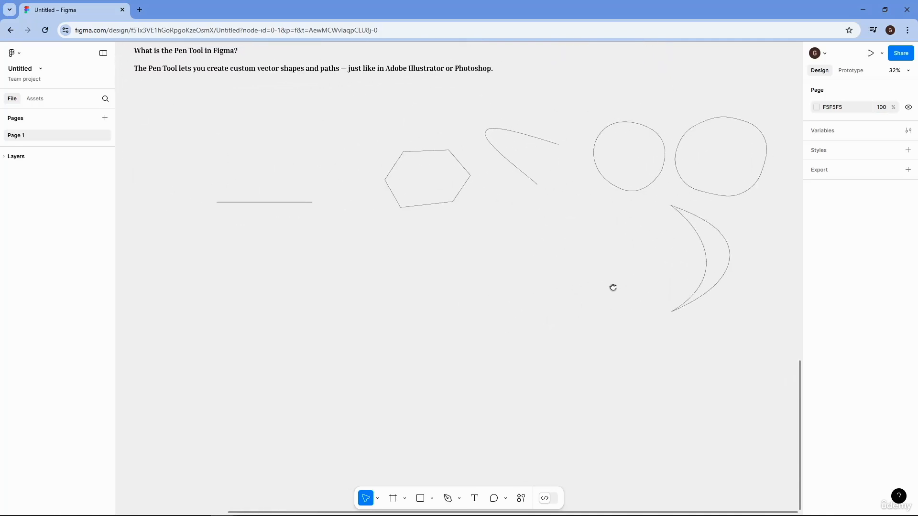